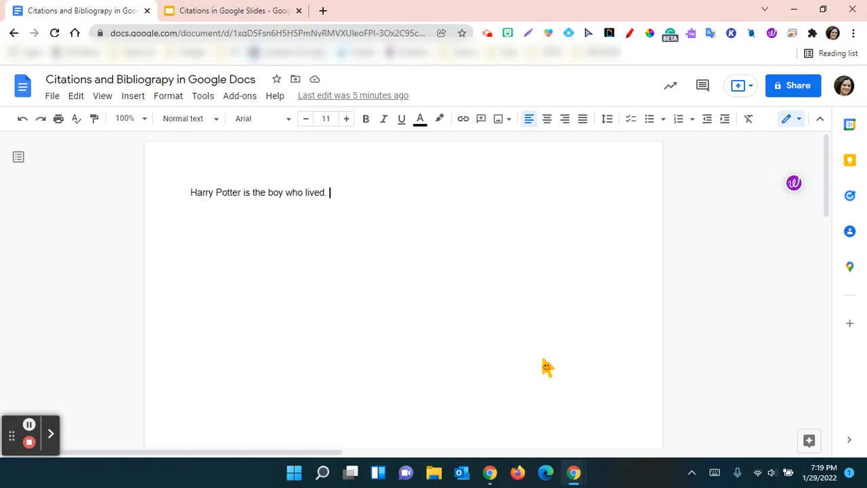
Open the Citations tool and review the available citation styles, keeping MLA (8th ed.)
click(205, 97)
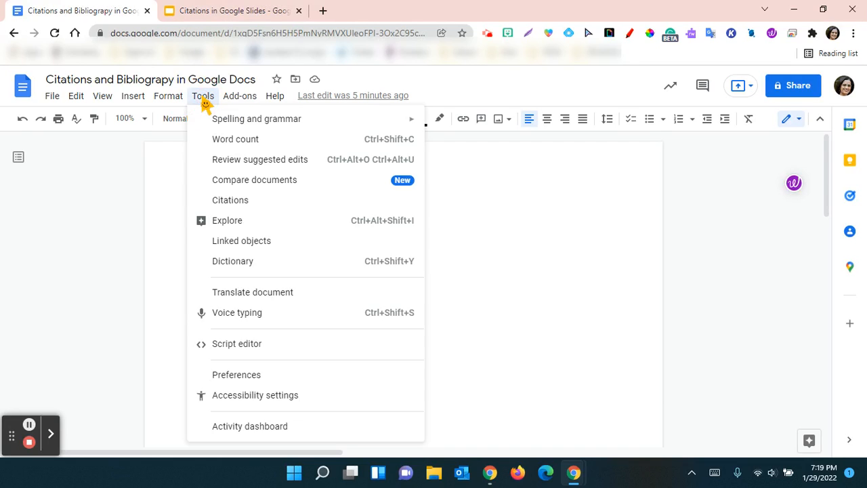
click(225, 203)
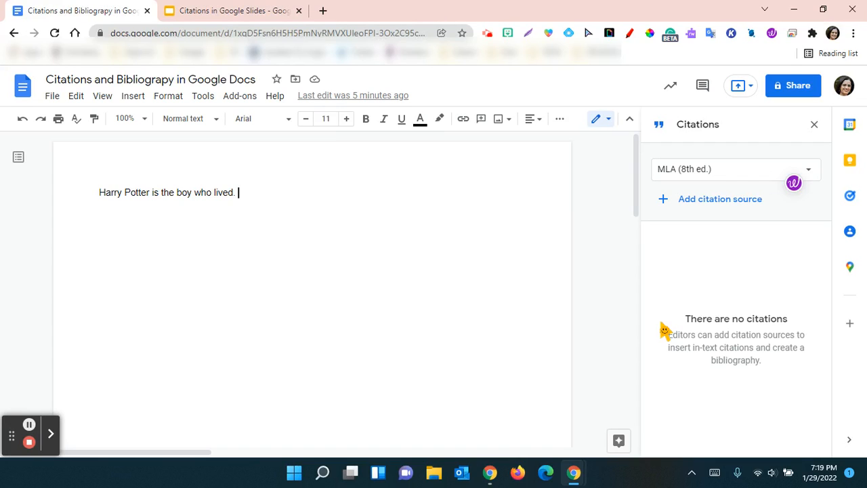
click(810, 172)
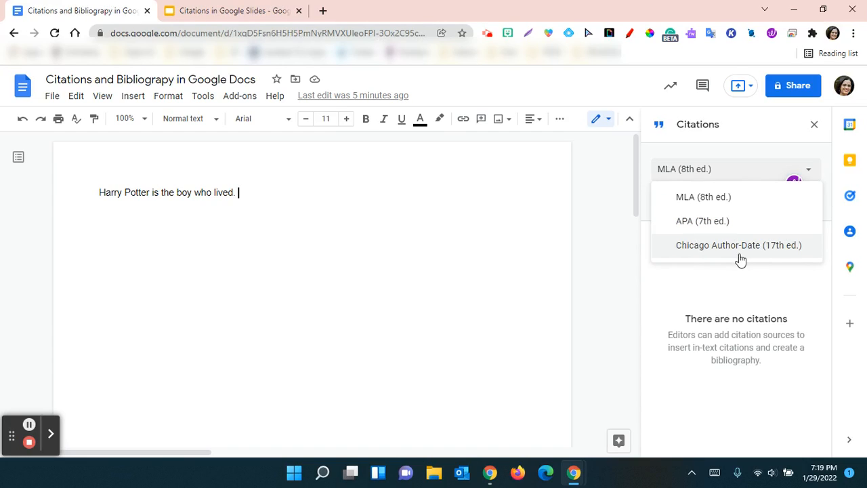
click(487, 235)
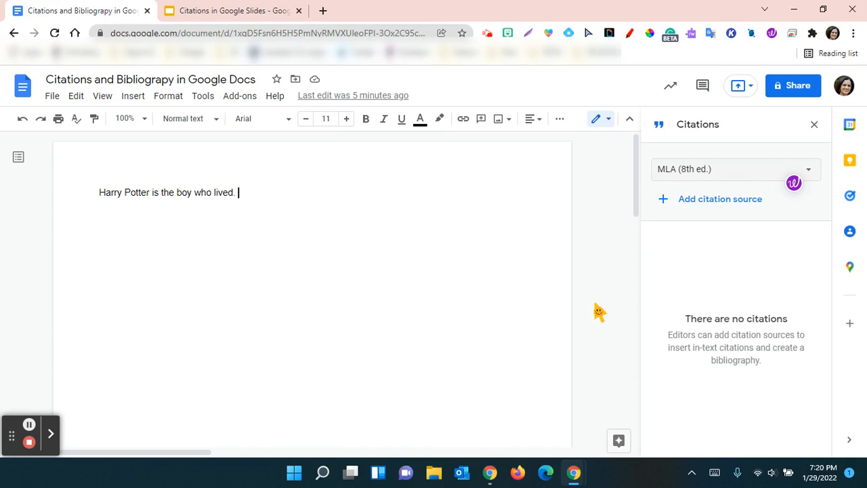
Start a new citation source with source type Book, accessed by Print, and choose to cite it manually
click(727, 211)
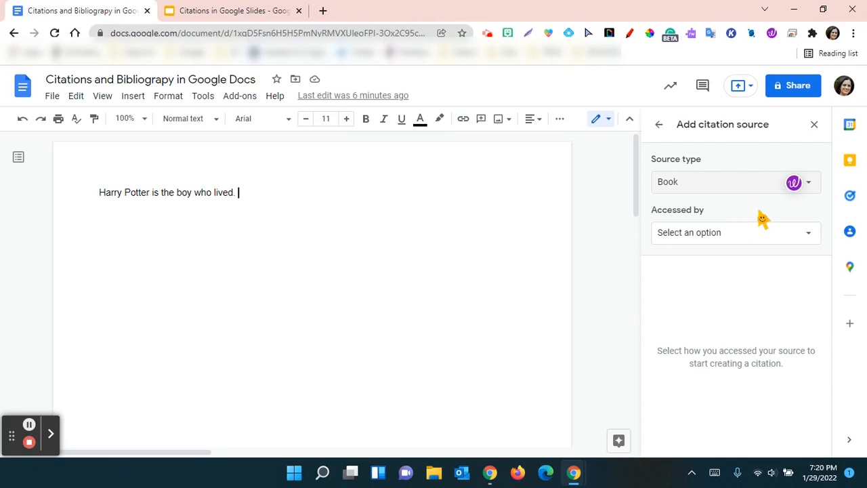
click(810, 182)
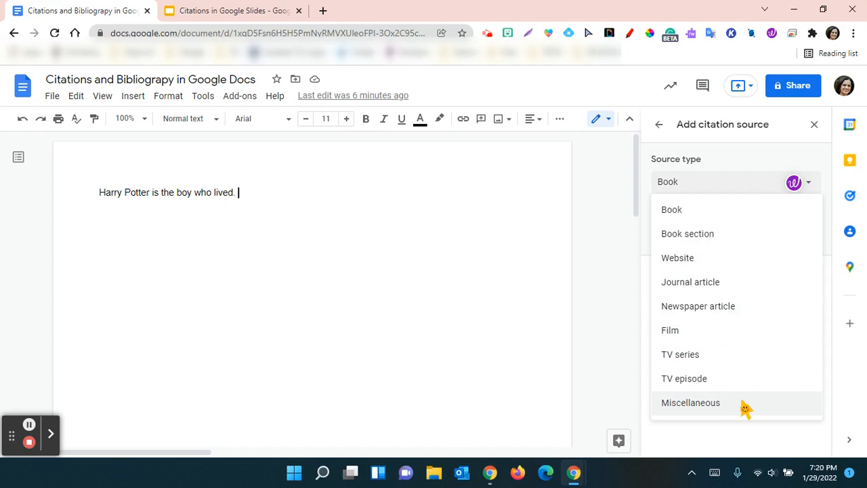
click(732, 190)
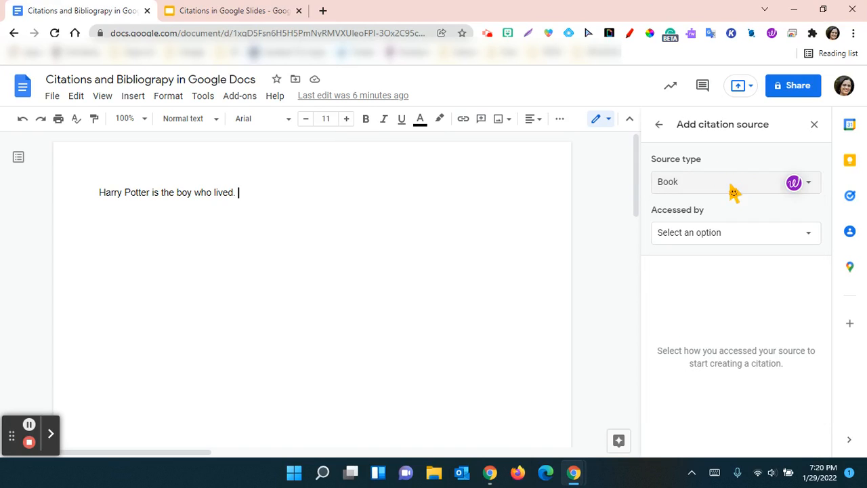
click(808, 233)
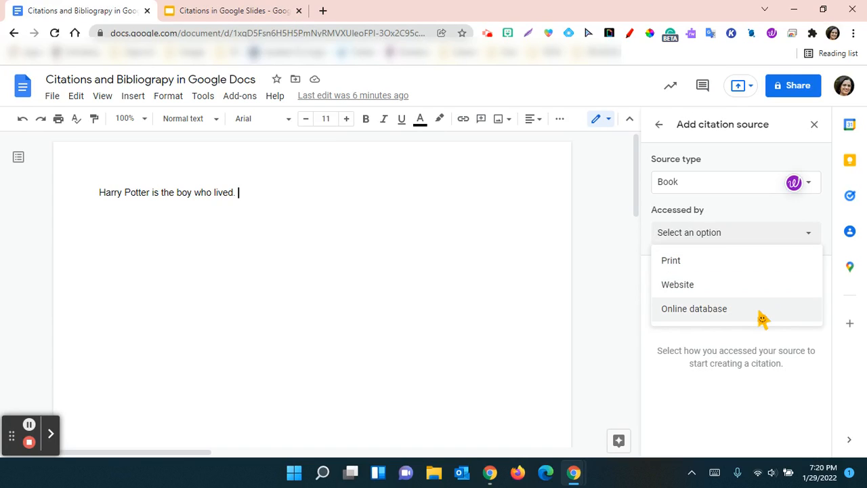
click(752, 263)
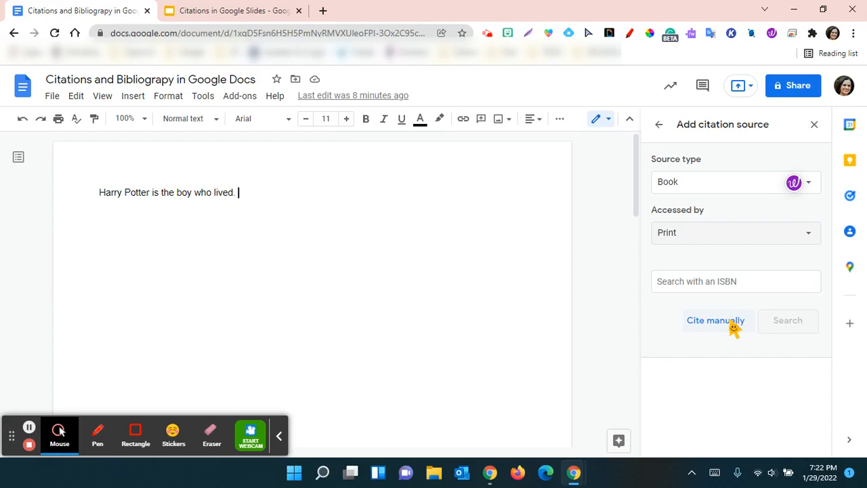
click(734, 327)
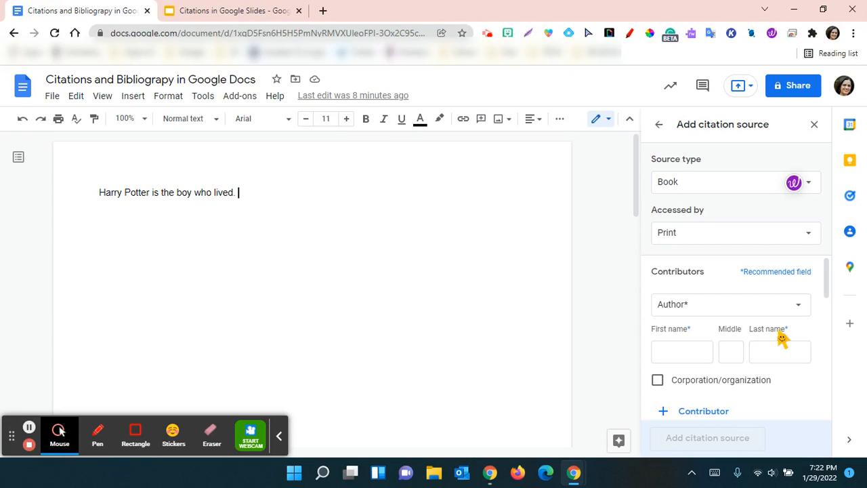
Check the book's title page on the first slide of the Google Slides presentation, and return to the document
click(239, 11)
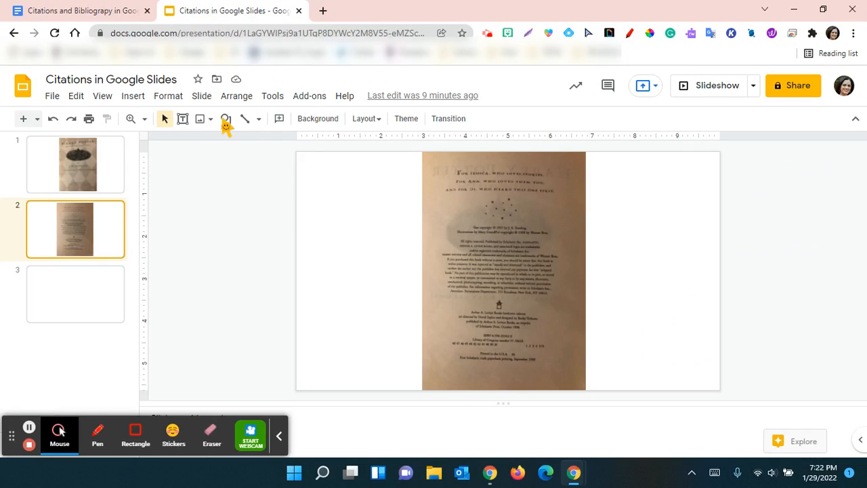
click(121, 174)
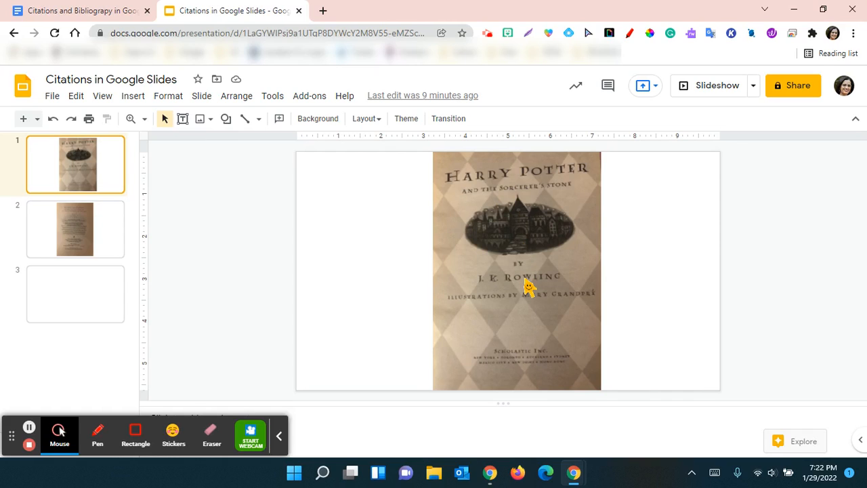
click(95, 11)
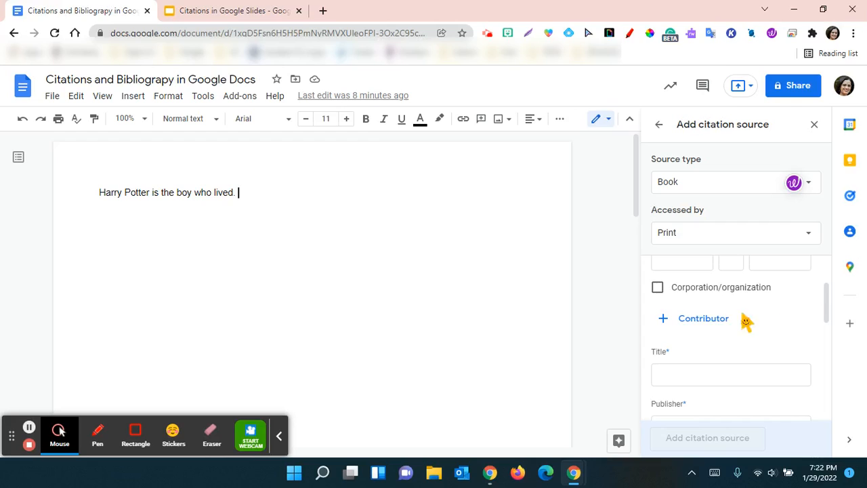
Add a second contributor entry to the book citation and look over the title and publisher fields
drag(829, 306, 830, 291)
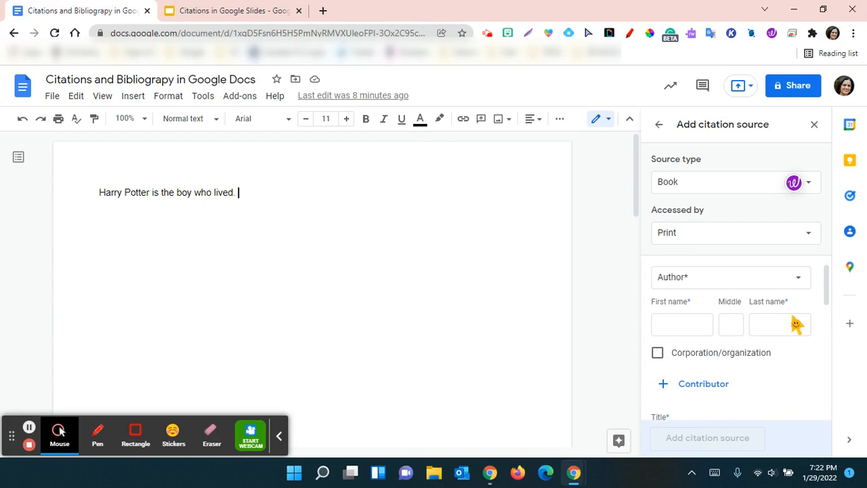
click(711, 390)
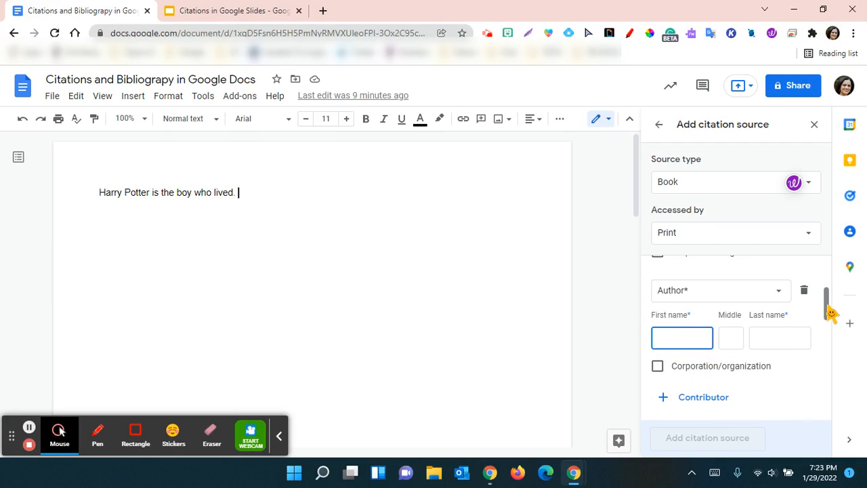
scroll(732, 329, down, 2)
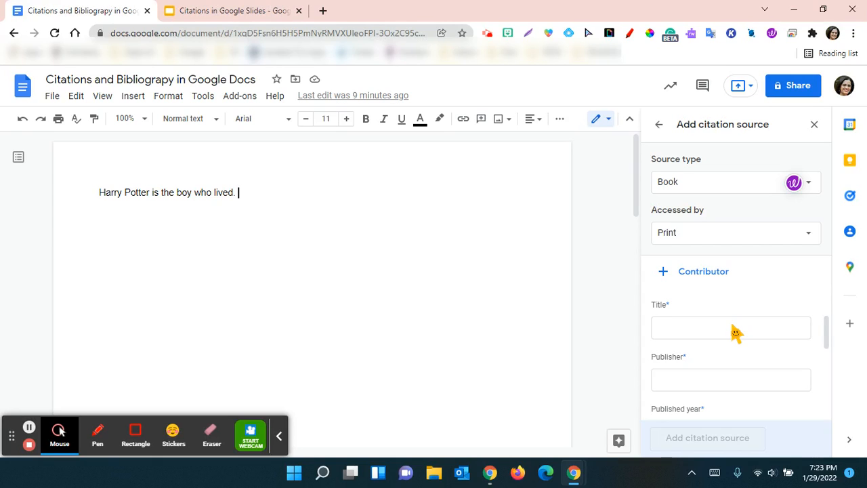
drag(827, 332, 829, 356)
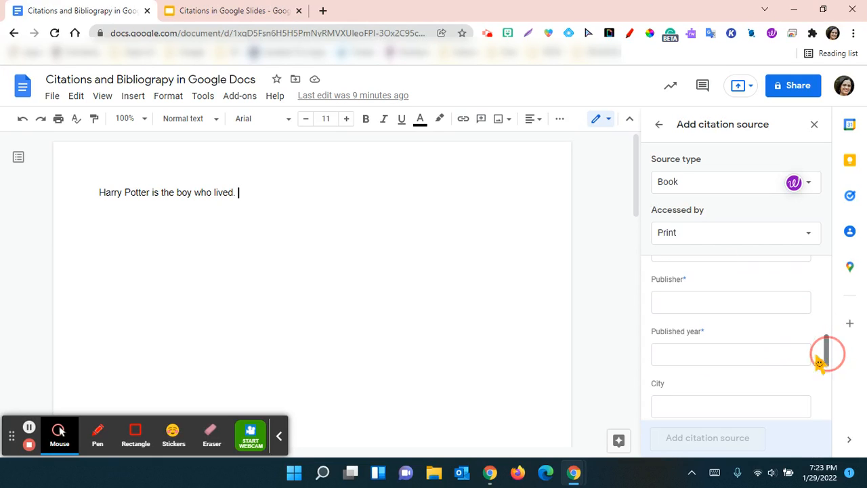
Check the book's copyright page on the second slide of the Google Slides presentation, and return to the document
click(235, 8)
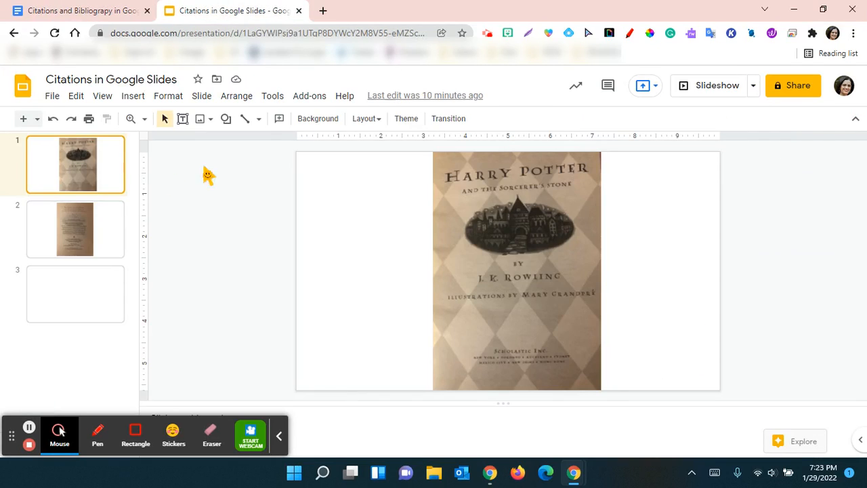
click(103, 223)
click(721, 86)
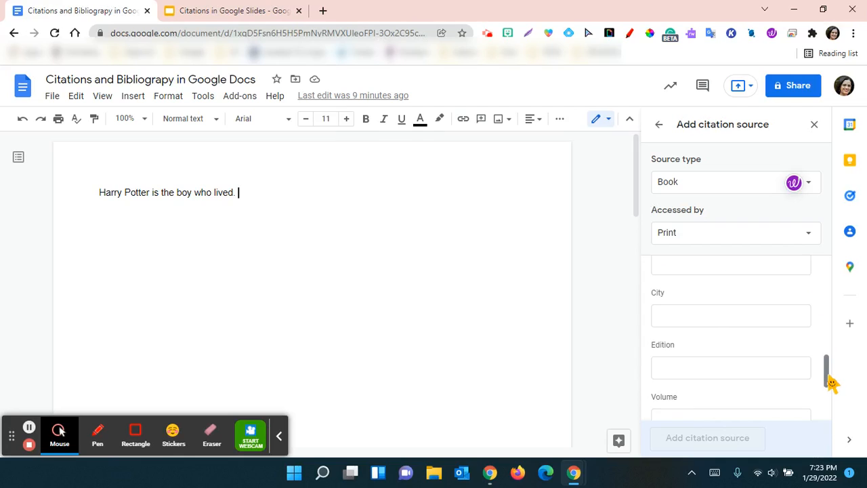
Examine the remaining fields of the print book citation form, from publisher to short title
drag(833, 379, 833, 369)
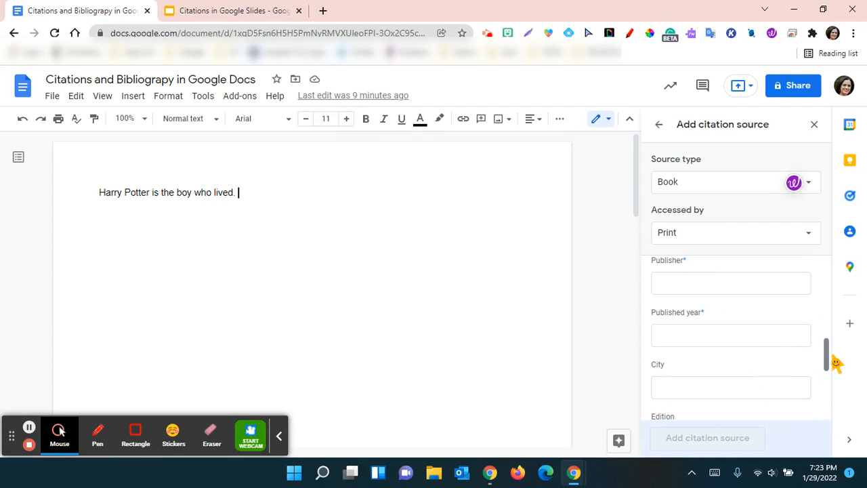
drag(829, 353, 832, 366)
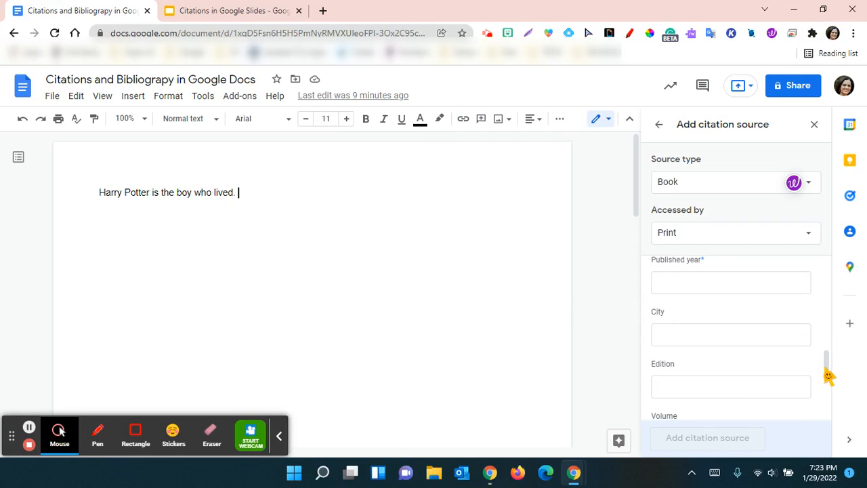
click(829, 380)
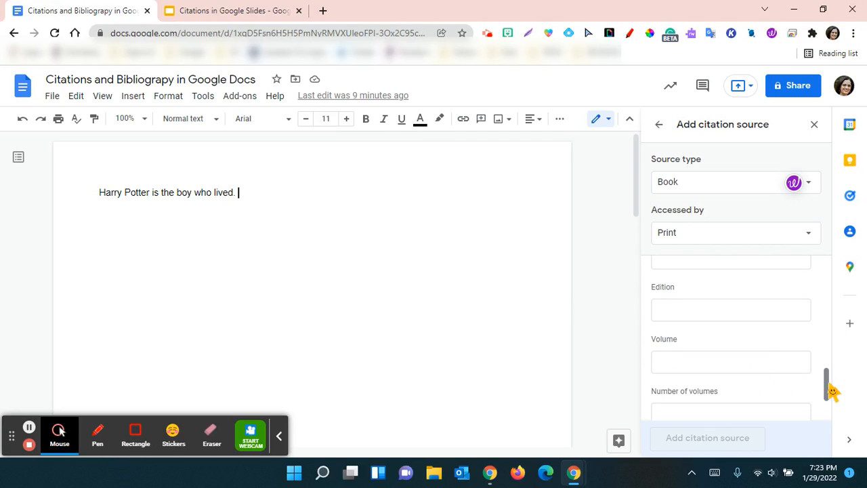
drag(829, 383, 830, 399)
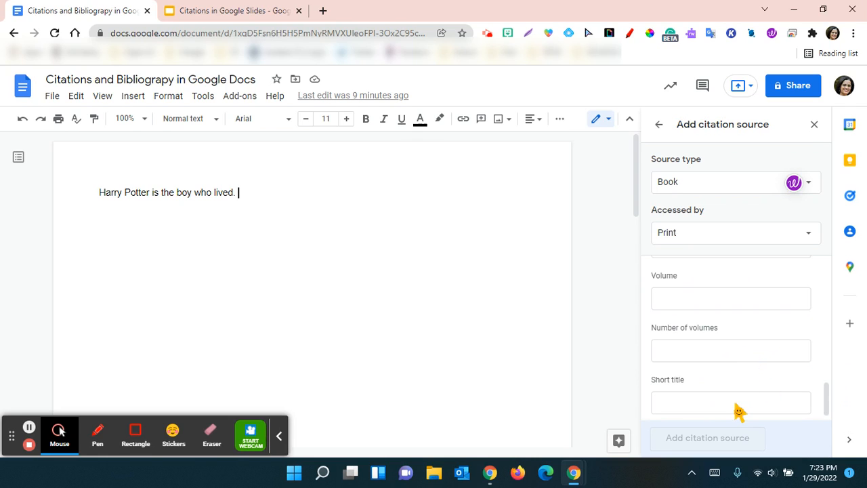
drag(829, 400, 829, 369)
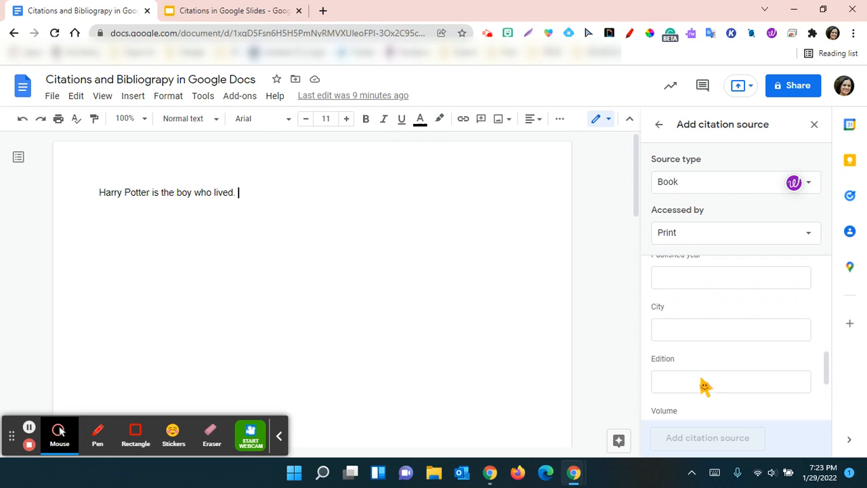
click(829, 366)
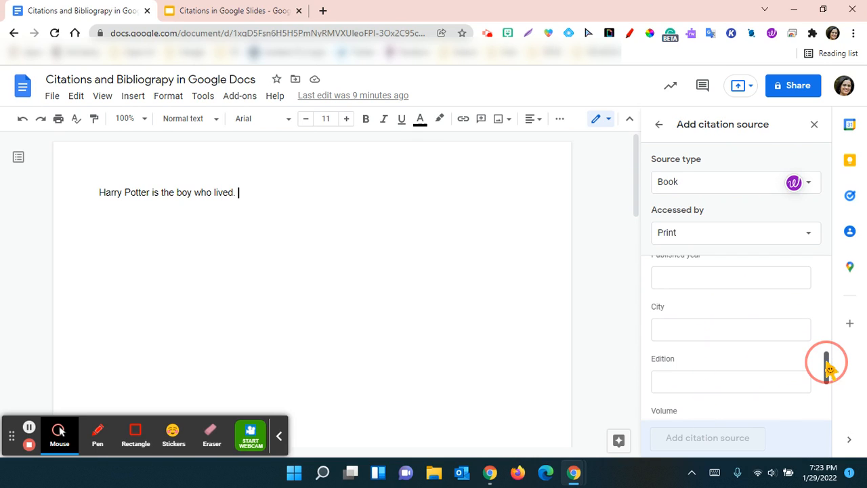
Set the book's access method to Website and examine the contributor roles and the fields that its citation form requires
click(809, 233)
click(752, 287)
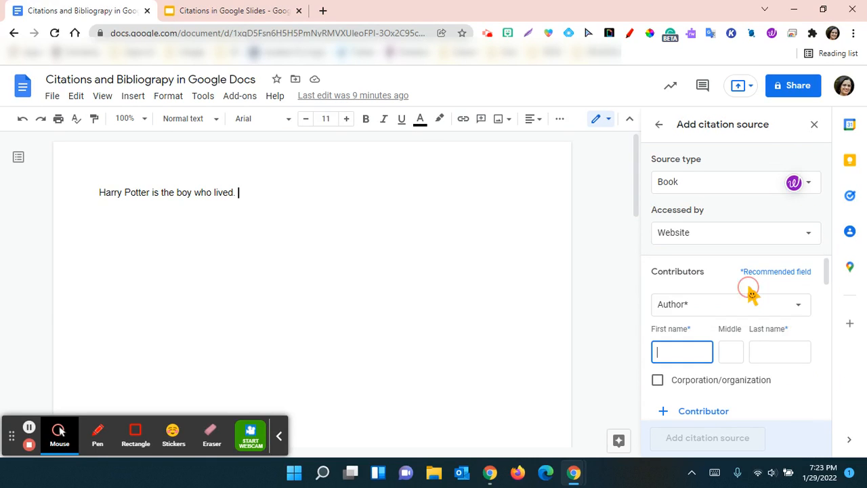
click(797, 308)
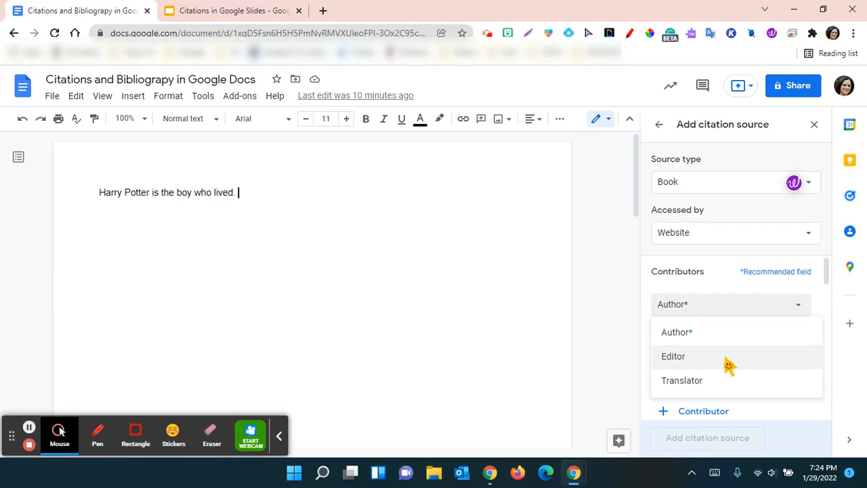
click(798, 308)
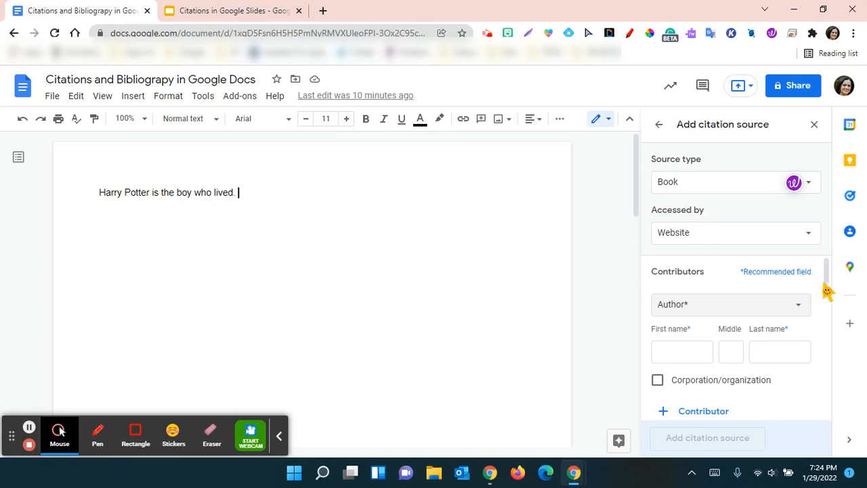
drag(828, 274, 839, 313)
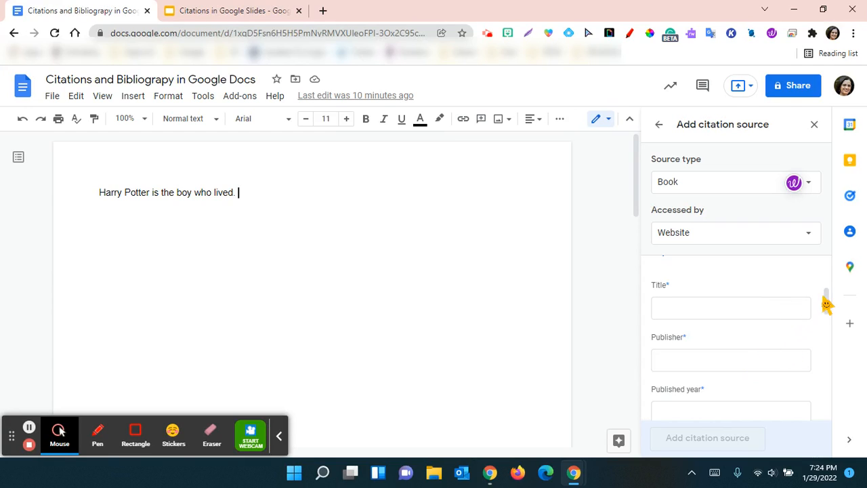
drag(828, 299, 836, 379)
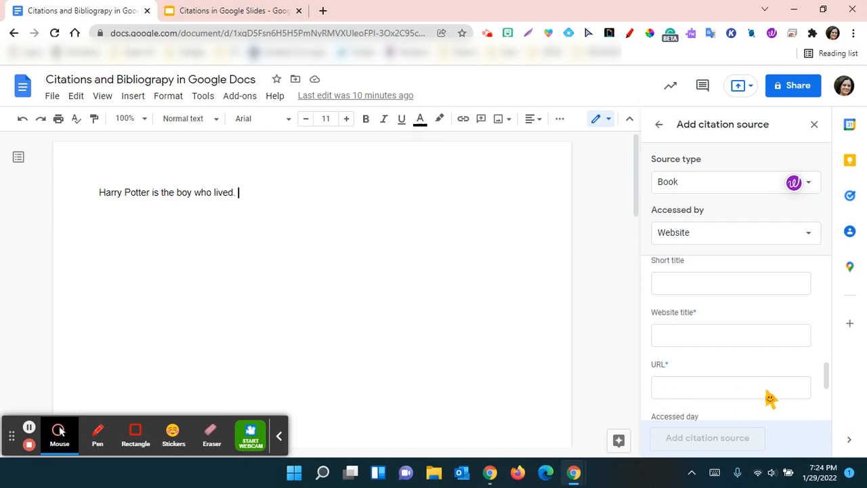
drag(828, 378, 828, 278)
Set the book's access method to Online database and look over its citation fields
click(735, 233)
click(751, 312)
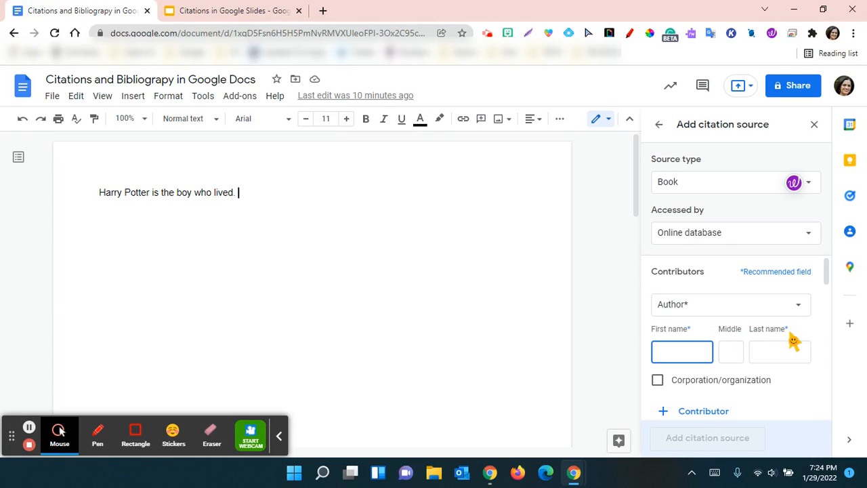
drag(830, 273, 845, 305)
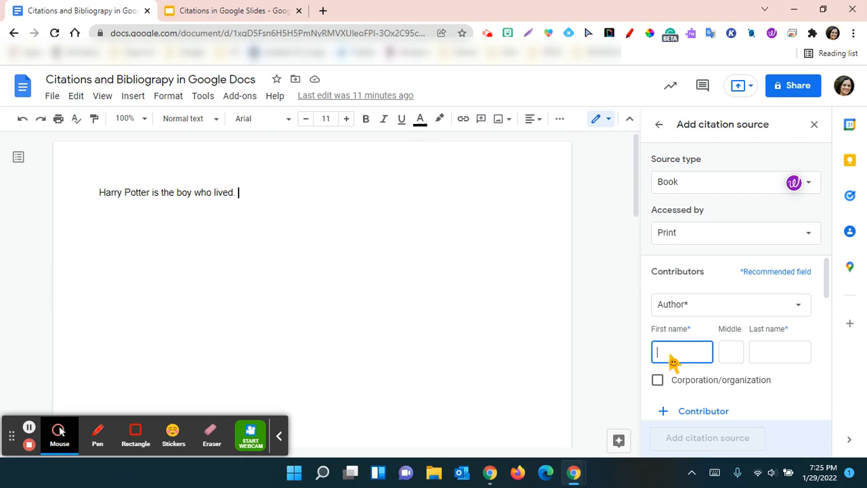
Enter J K Rowling as the author of the print book and add the completed citation source
text(J)
click(743, 366)
text(K)
click(798, 360)
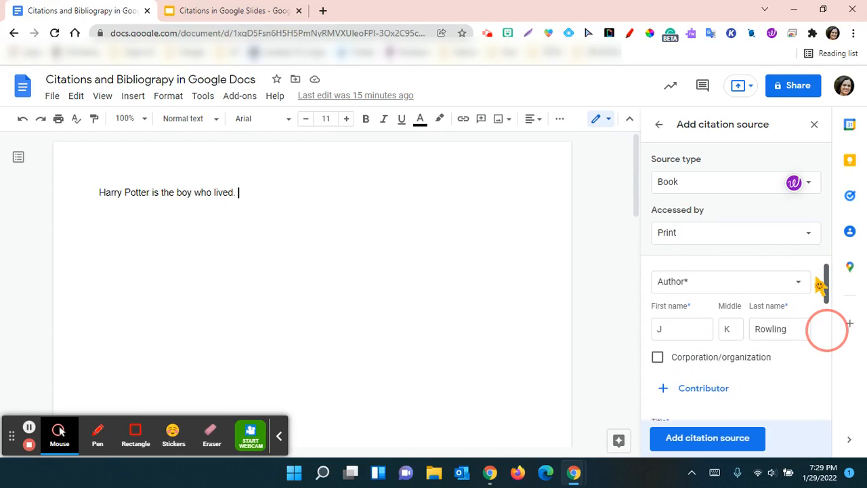
scroll(826, 329, up, 1)
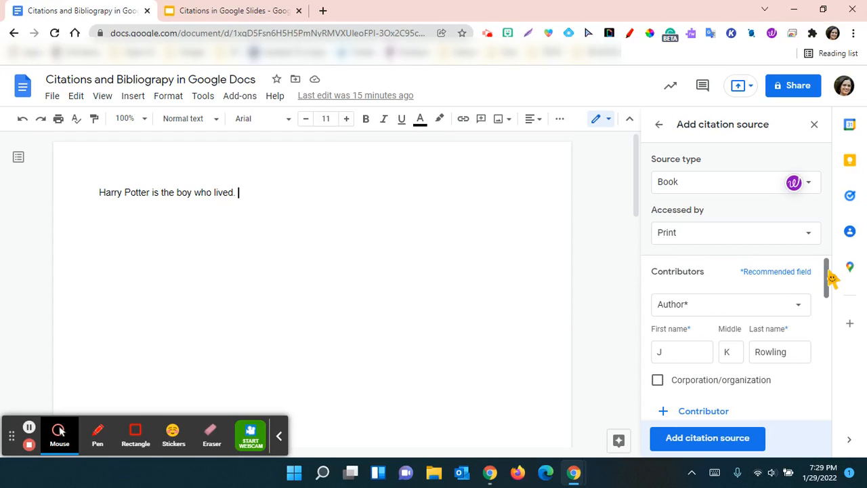
click(717, 449)
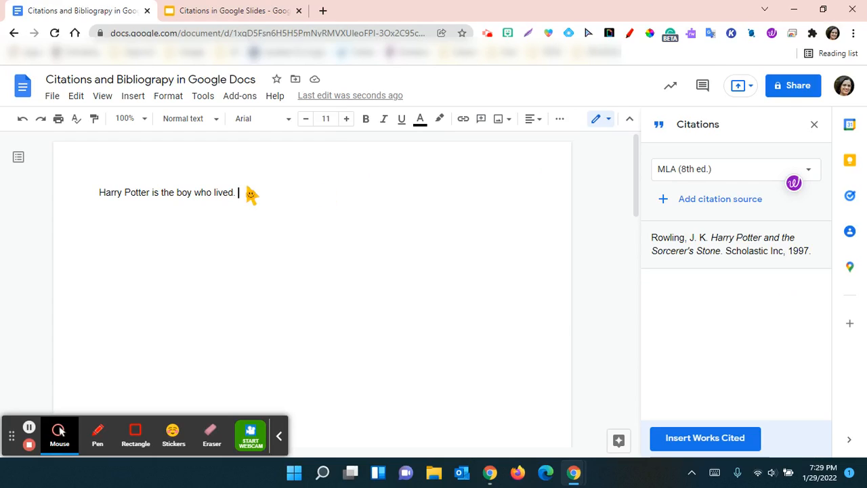
Insert the Rowling in-text citation after the Harry Potter sentence and add the Works Cited list on a new line below it
click(279, 437)
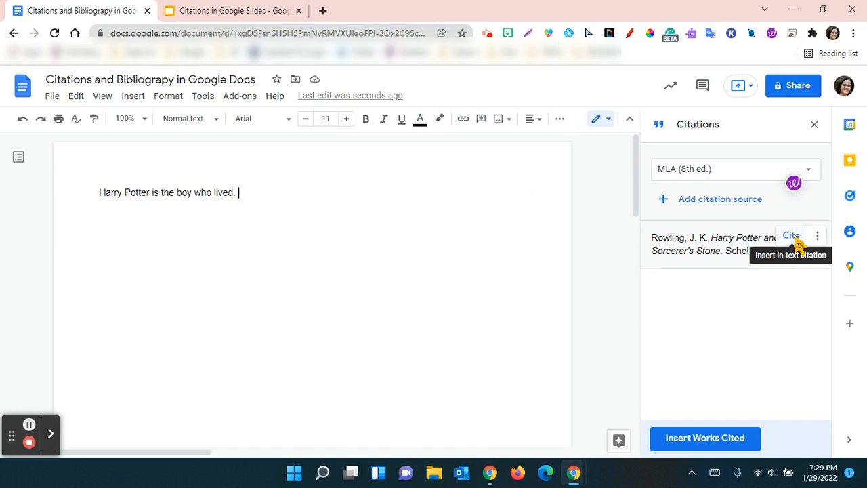
click(793, 238)
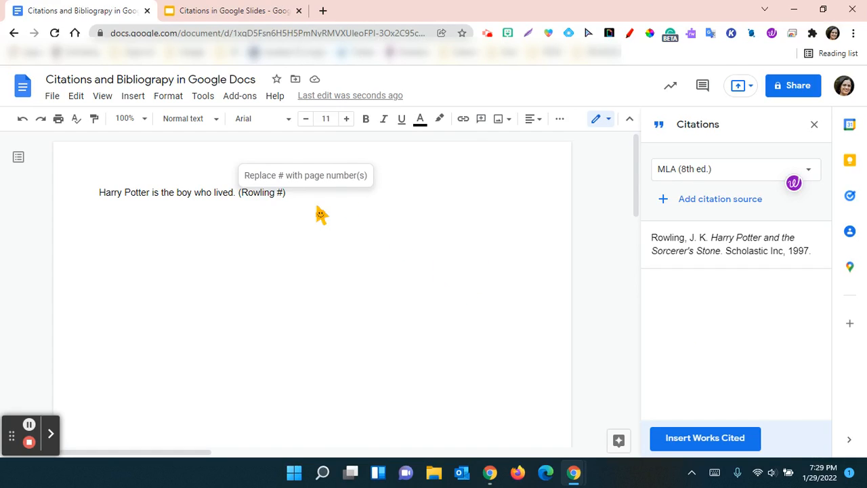
key(Return)
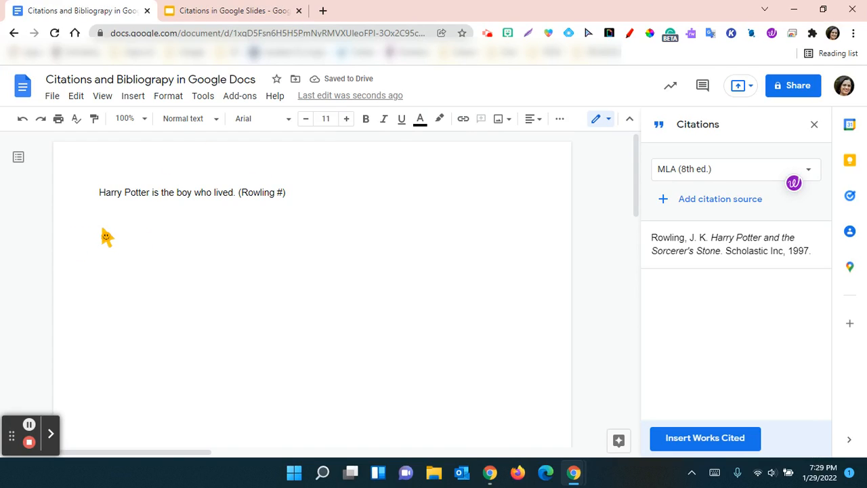
click(705, 444)
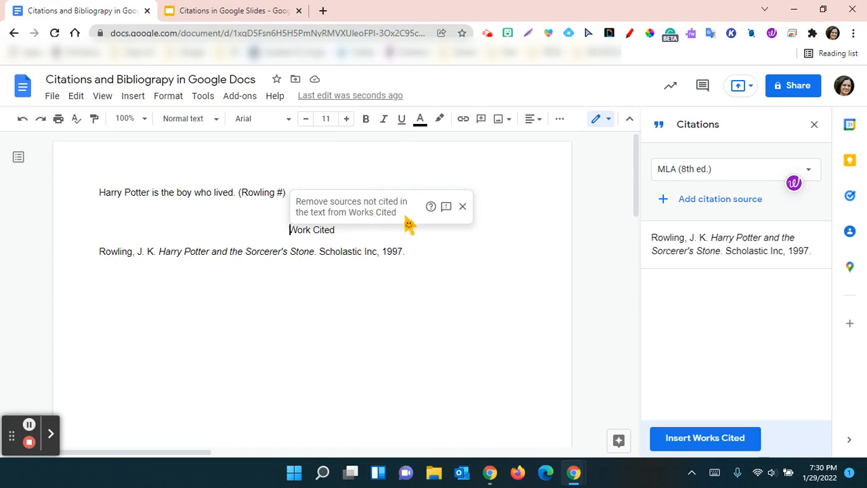
click(464, 208)
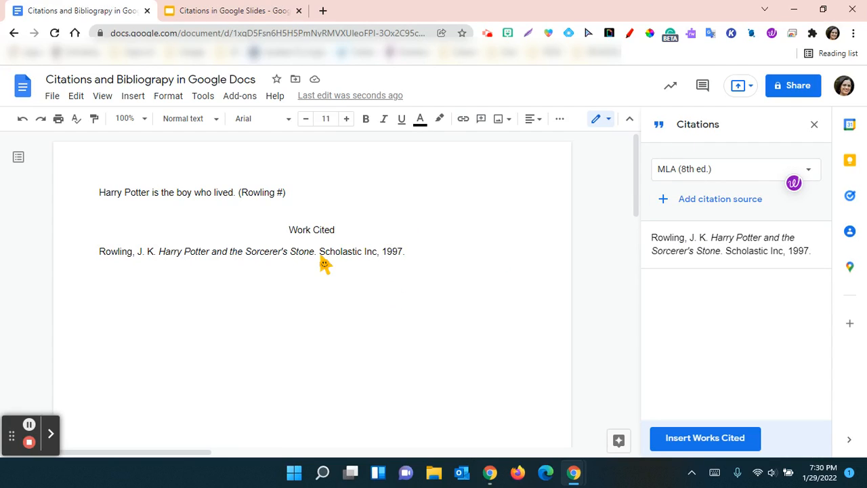
Switch to the Citations in Google Slides presentation and search the web with Explore for "harry potter and the sorcerer's stone"
click(227, 11)
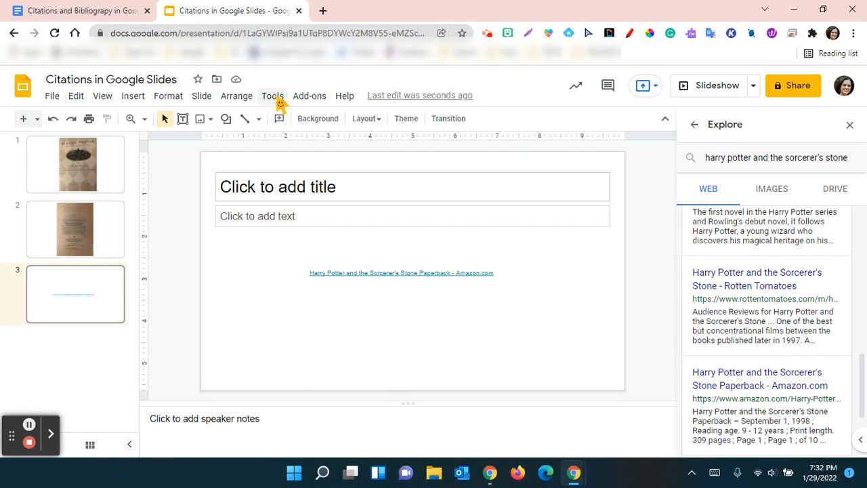
click(276, 98)
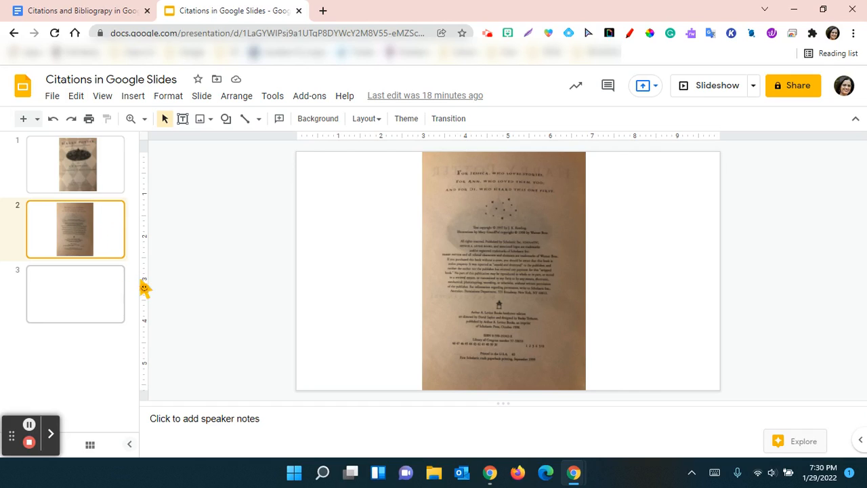
click(808, 449)
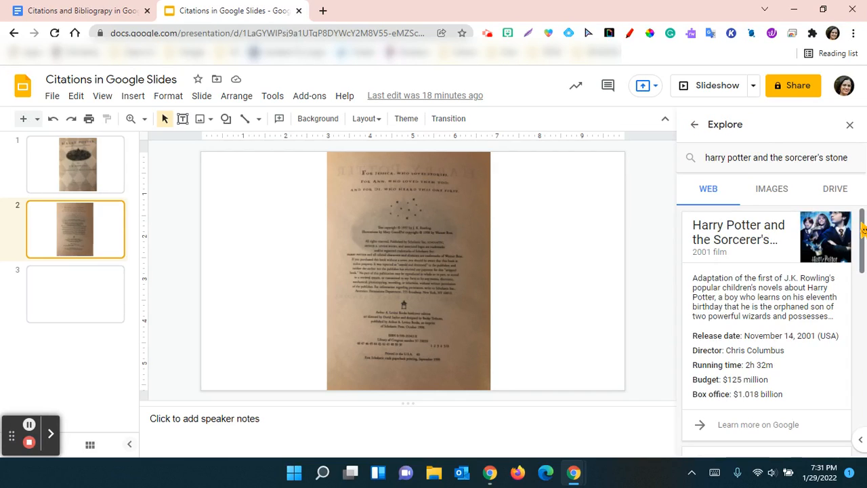
Place the Amazon.com paperback search result for Harry Potter and the Sorcerer's Stone as a link on slide 3, below the text placeholder
drag(855, 218, 857, 224)
scroll(858, 223, down, 3)
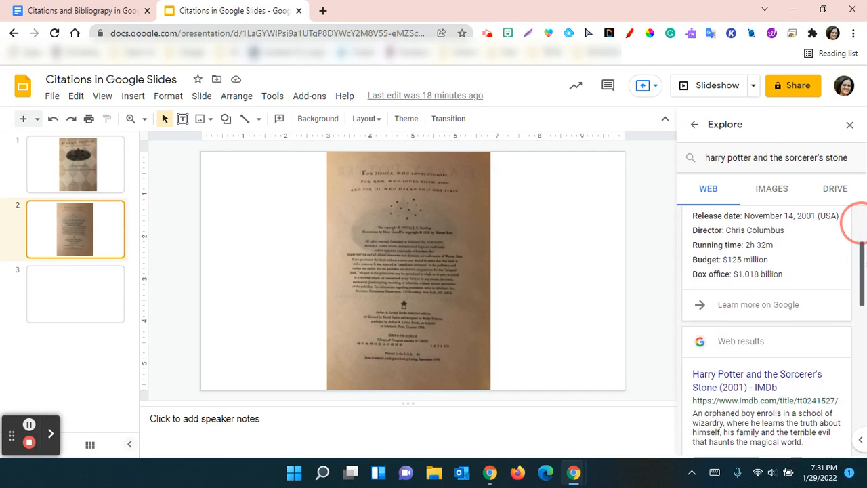
scroll(857, 224, down, 5)
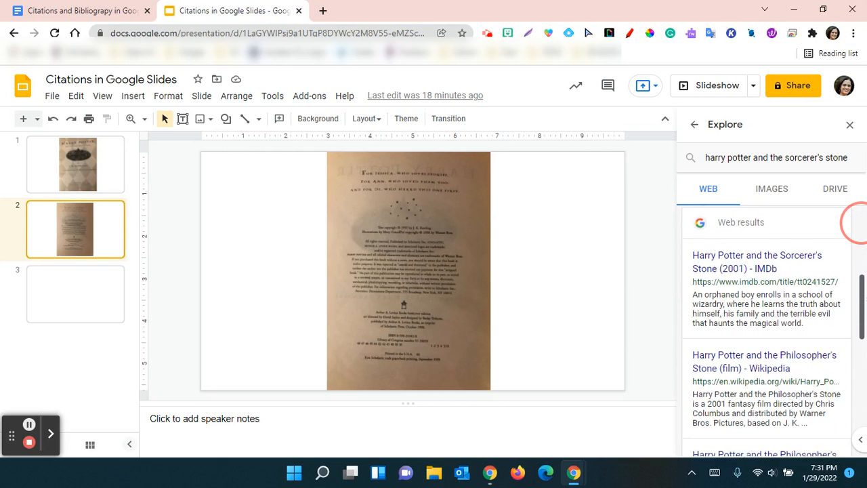
scroll(858, 223, down, 7)
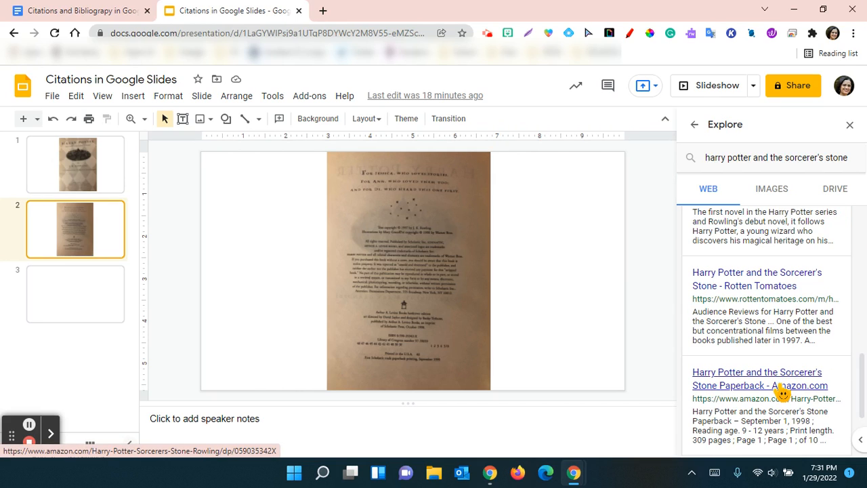
click(80, 295)
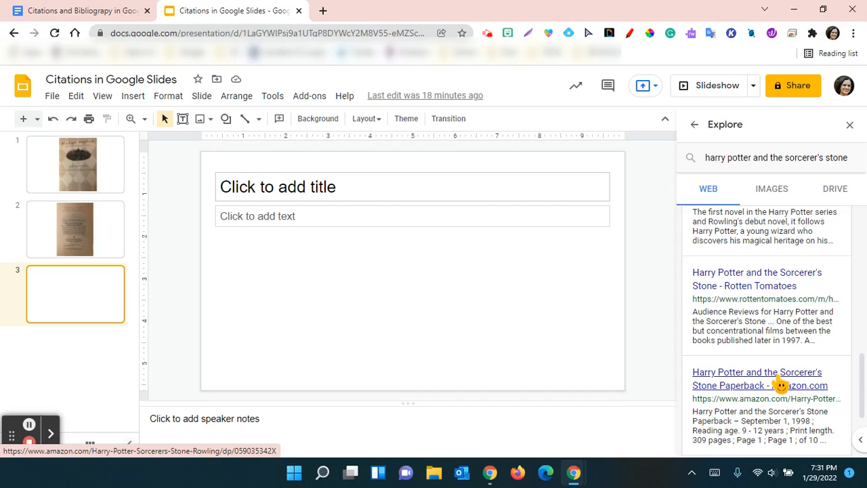
drag(780, 384, 515, 335)
drag(467, 264, 459, 232)
drag(406, 372, 407, 267)
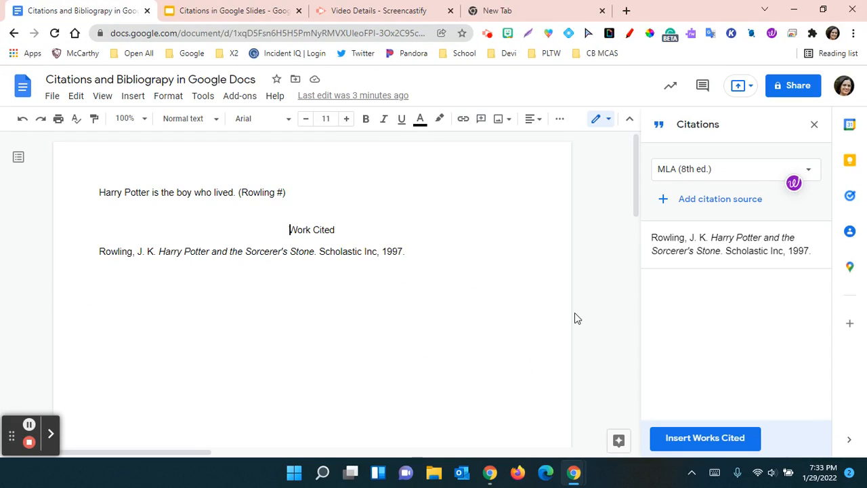